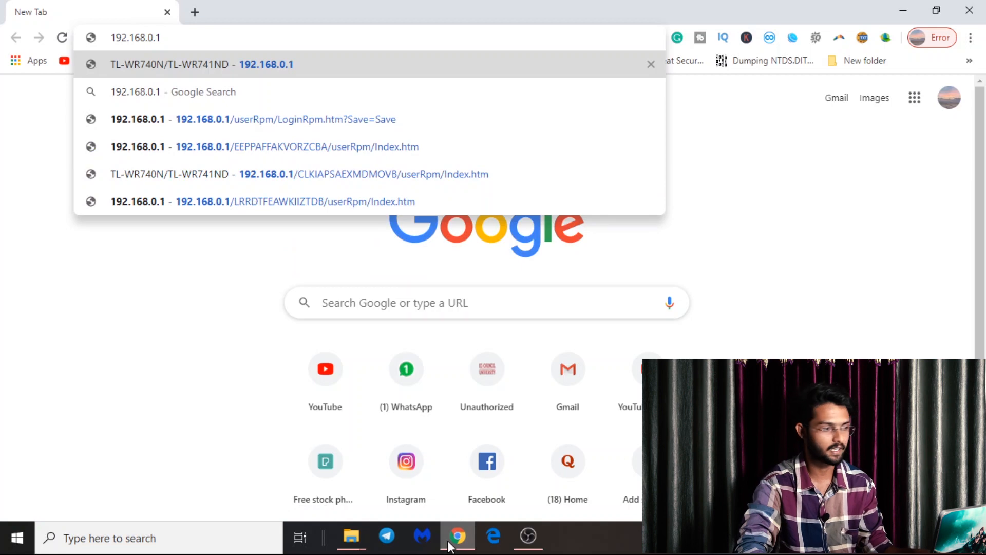
- Log in to the TL-WR740N admin at 192.168.0.1 with the router's admin username and password
{"action": "key", "text": "Return"}
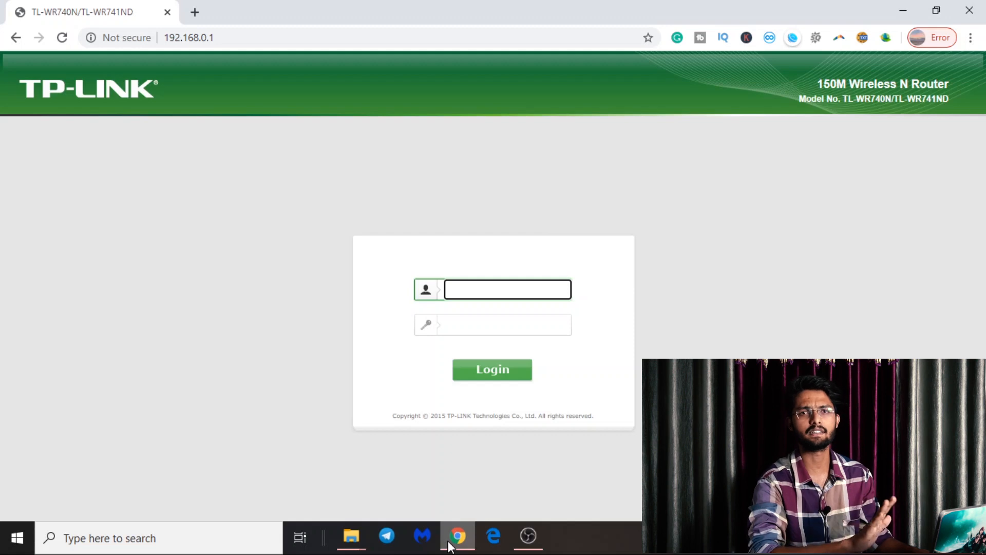
{"action": "type", "text": "admin"}
{"action": "key", "text": "Tab"}
{"action": "type", "text": "admin"}
{"action": "key", "text": "Return"}
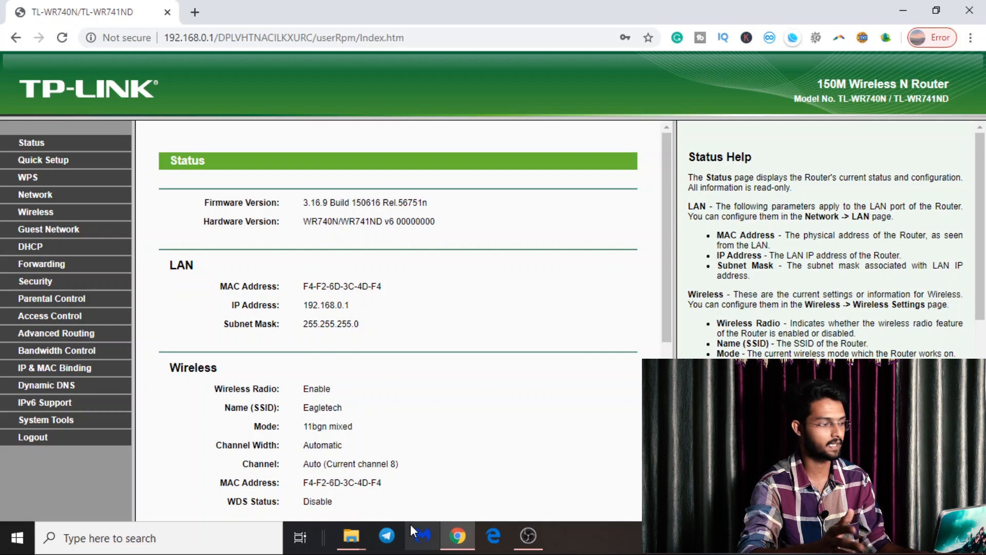
- In Guest Network settings, allow guests local network access and enable bandwidth control (256/1024 Kbps)
{"action": "left_click", "coordinate": [46, 232]}
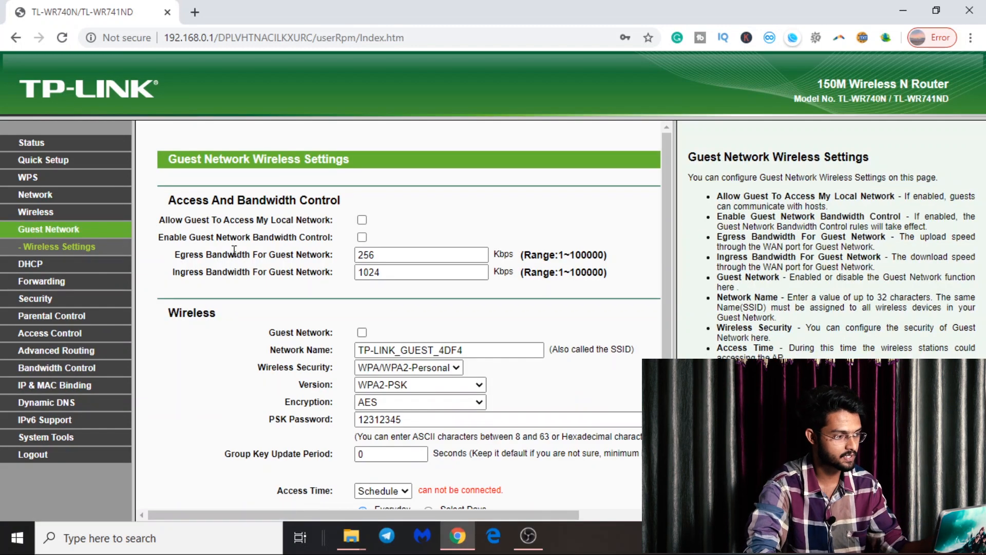
{"action": "scroll", "coordinate": [326, 237], "scroll_direction": "down", "scroll_amount": 2}
{"action": "scroll", "coordinate": [318, 240], "scroll_direction": "up", "scroll_amount": 1}
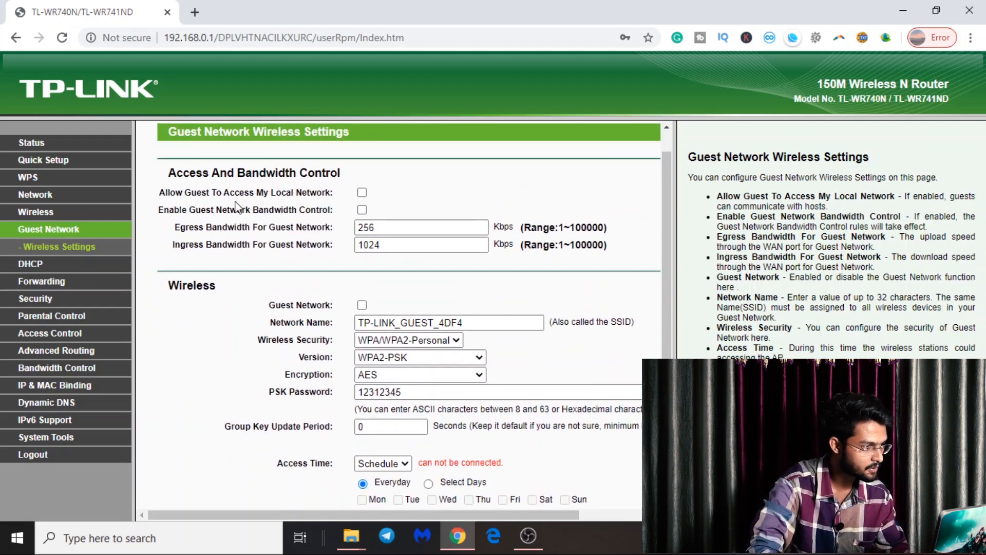
{"action": "left_click", "coordinate": [362, 193]}
{"action": "left_click", "coordinate": [363, 210]}
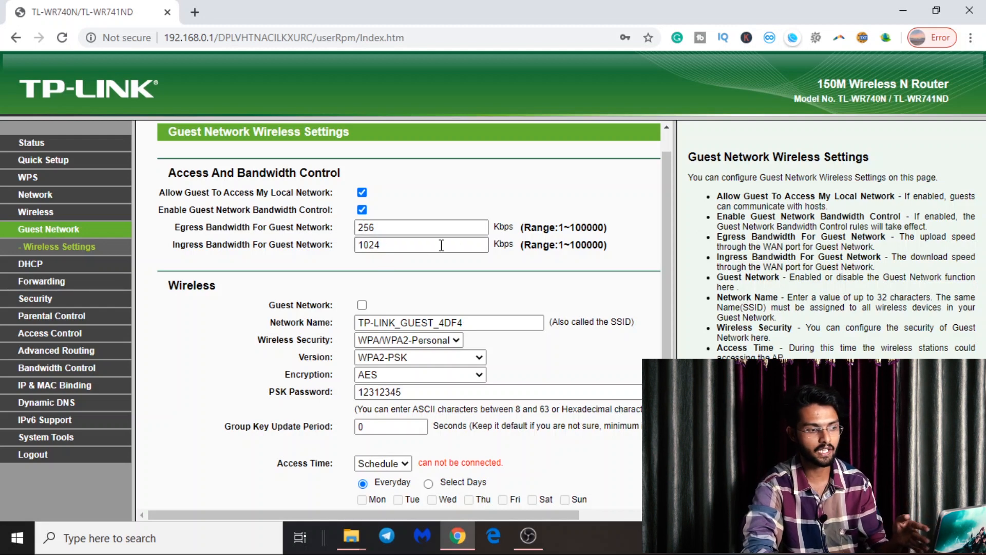
{"action": "scroll", "coordinate": [445, 237], "scroll_direction": "down", "scroll_amount": 2}
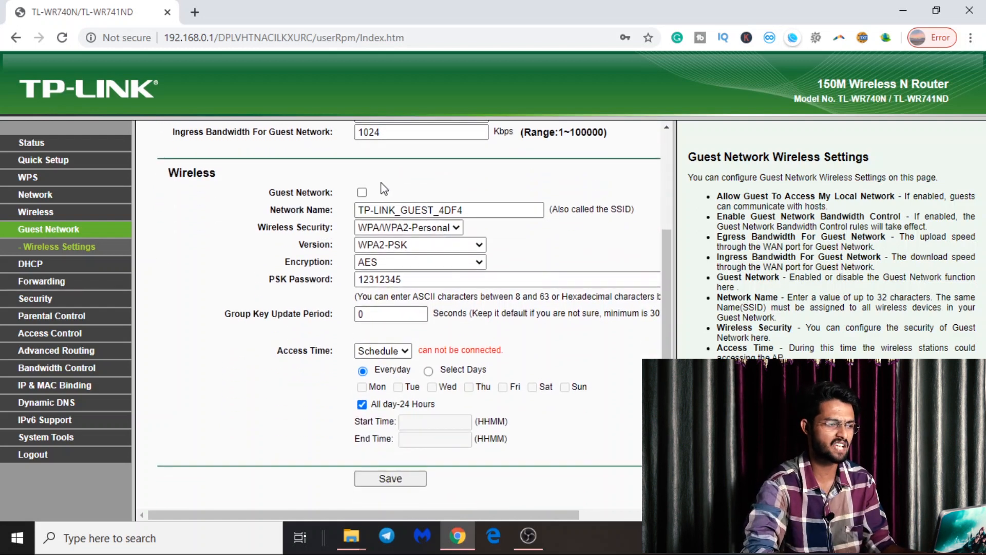
- Enable the guest network, rename it 'Tp-link', check its WPA2-PSK password, and save
{"action": "left_click", "coordinate": [362, 193]}
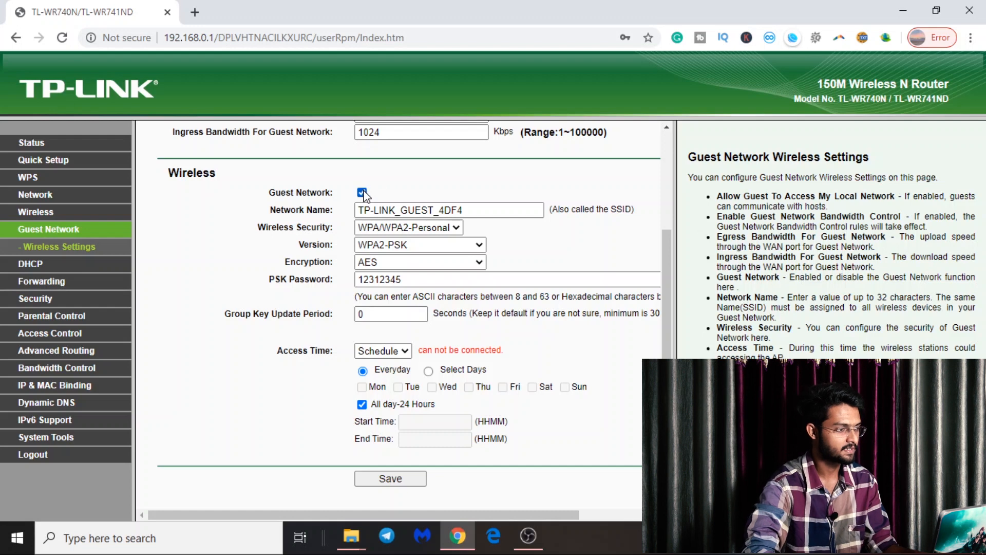
{"action": "left_click", "coordinate": [473, 210]}
{"action": "key", "text": "BackSpace"}
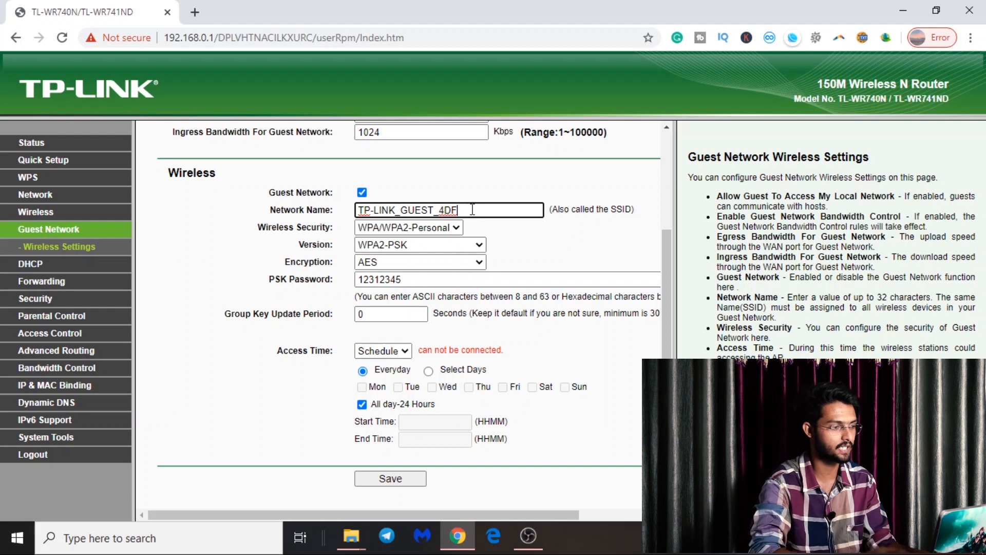
{"action": "key", "text": "BackSpace"}
{"action": "key", "text": "BackSpace"}
{"action": "key", "text": "BackSpace"}
{"action": "key", "text": "BackSpace"}
{"action": "key", "text": "BackSpace"}
{"action": "key", "text": "BackSpace"}
{"action": "key", "text": "BackSpace"}
{"action": "key", "text": "BackSpace"}
{"action": "key", "text": "BackSpace"}
{"action": "key", "text": "BackSpace"}
{"action": "key", "text": "BackSpace"}
{"action": "key", "text": "BackSpace"}
{"action": "key", "text": "BackSpace"}
{"action": "key", "text": "BackSpace"}
{"action": "key", "text": "BackSpace"}
{"action": "key", "text": "BackSpace"}
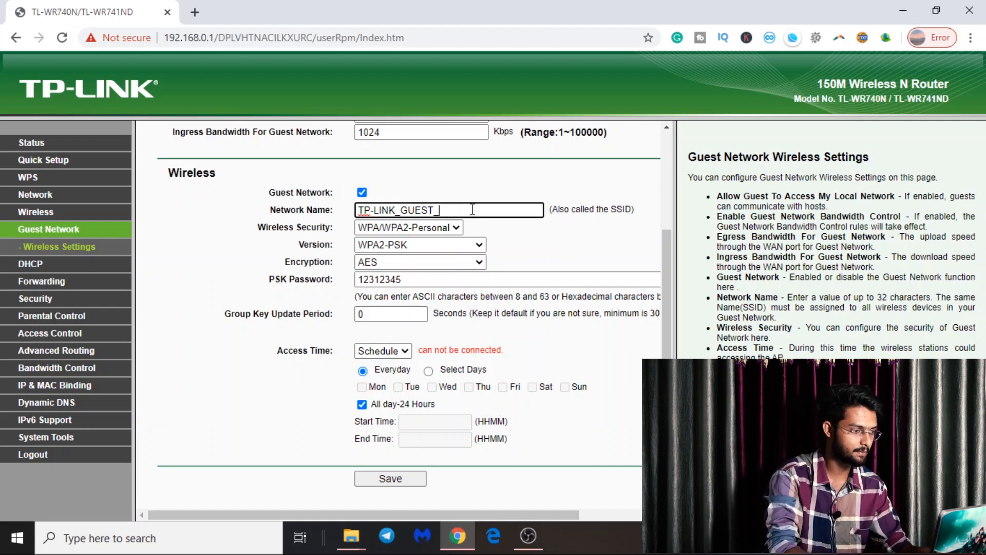
{"action": "type", "text": "tplinnk"}
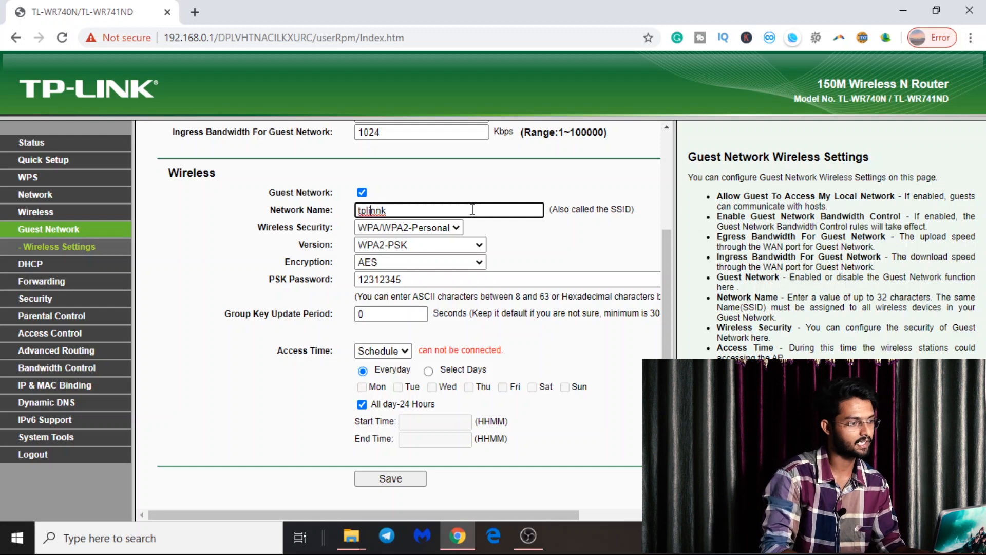
{"action": "key", "text": "Right"}
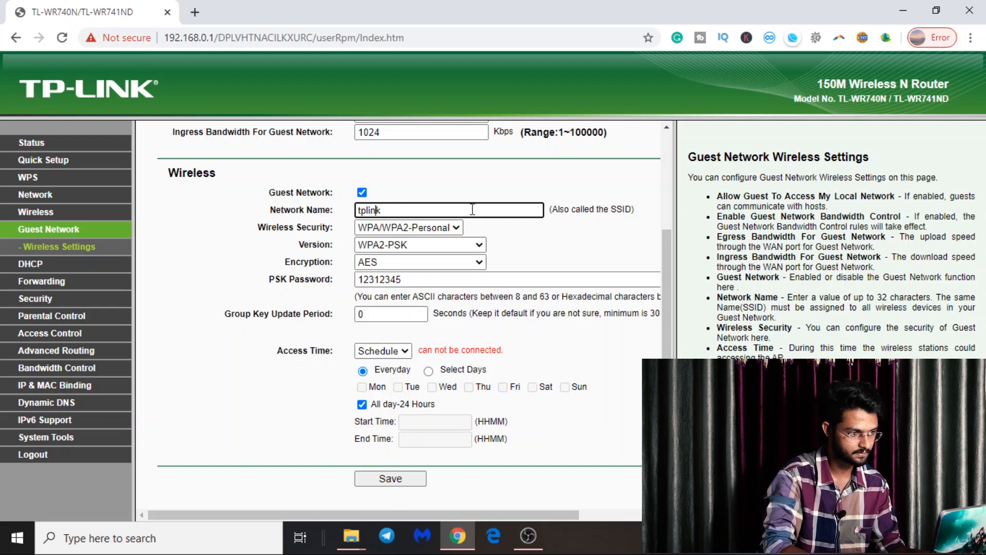
{"action": "key", "text": "Home"}
{"action": "key", "text": "Delete"}
{"action": "type", "text": "Tp-"}
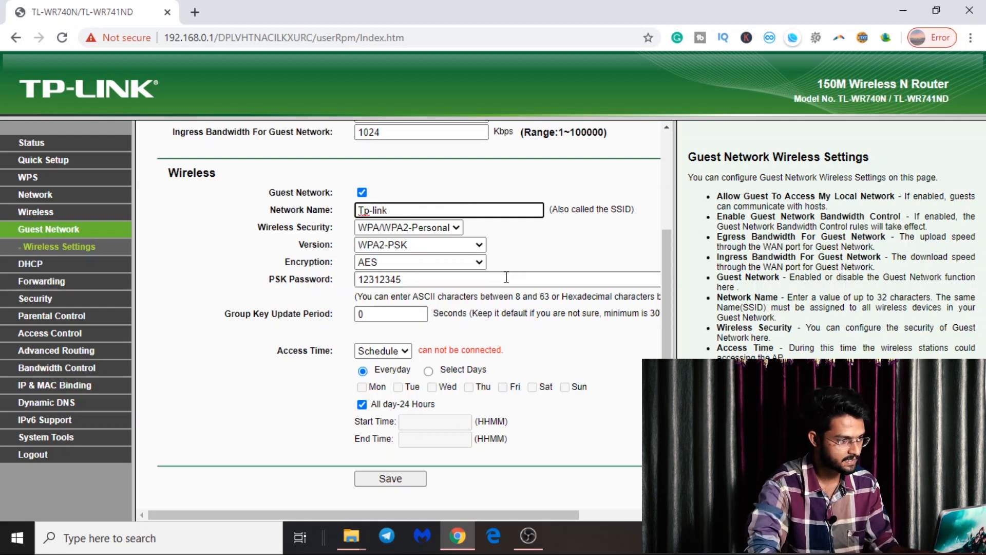
{"action": "left_click", "coordinate": [446, 279]}
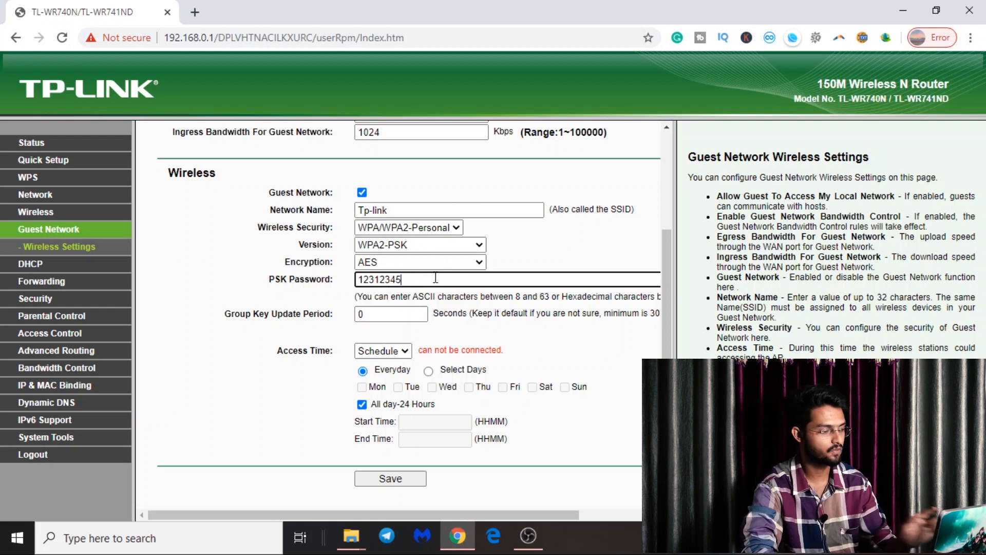
{"action": "left_click", "coordinate": [393, 480]}
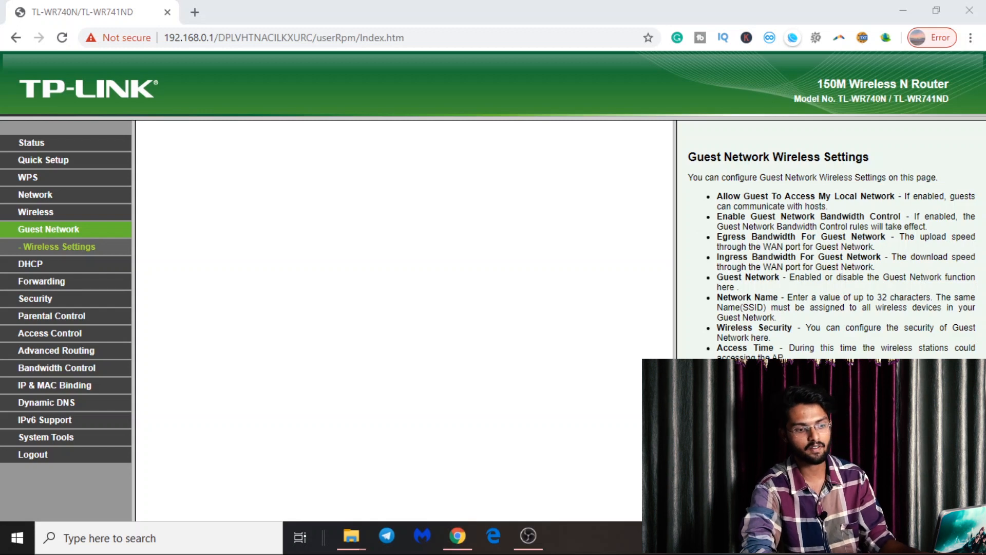
- Toggle Wi-Fi off and back on in the Windows network flyout to rescan networks
{"action": "left_click", "coordinate": [856, 538]}
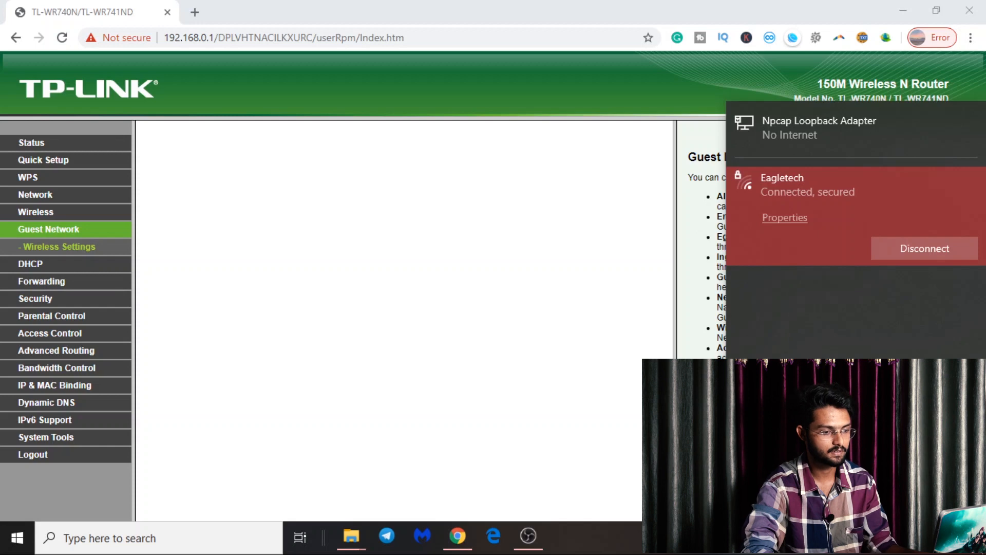
{"action": "left_click", "coordinate": [761, 492]}
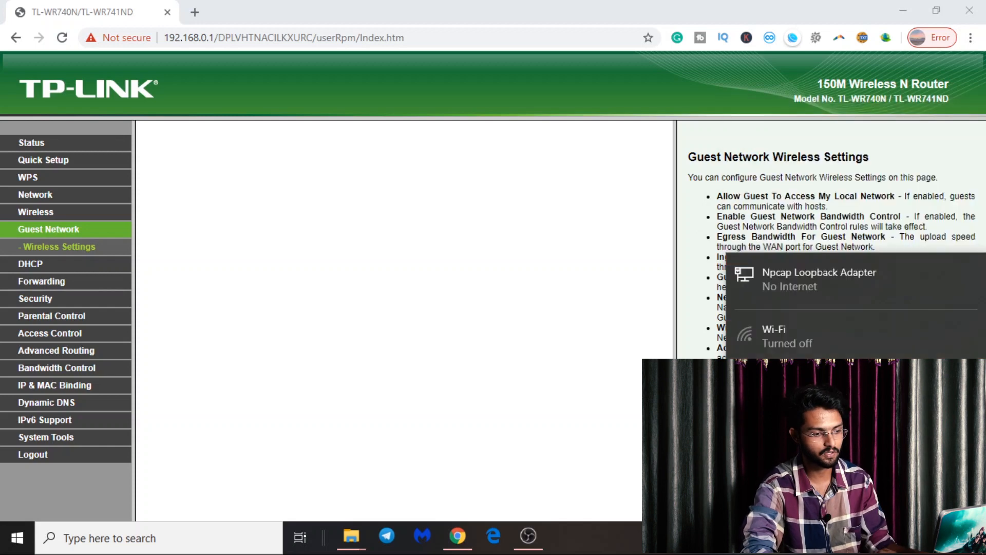
{"action": "left_click", "coordinate": [761, 492]}
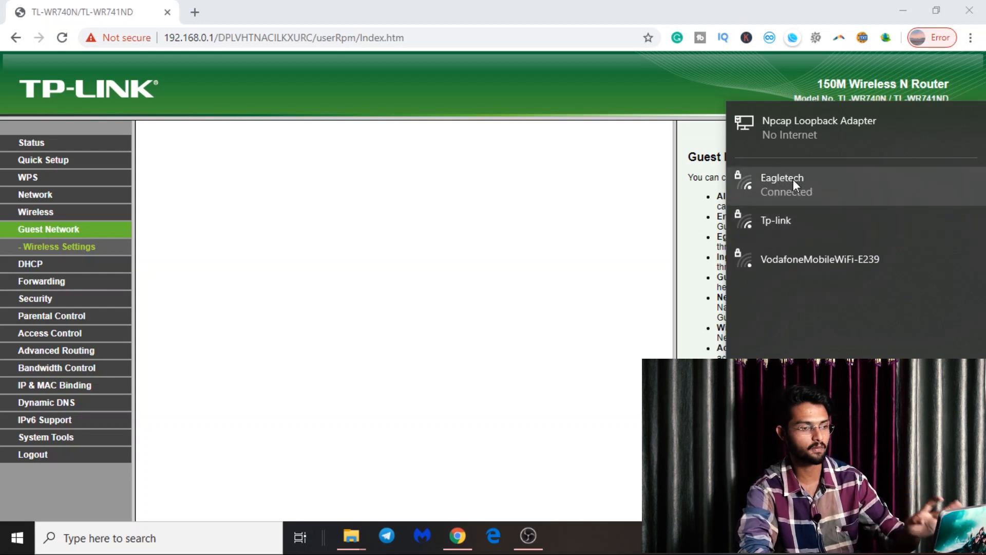
{"action": "left_click", "coordinate": [37, 219]}
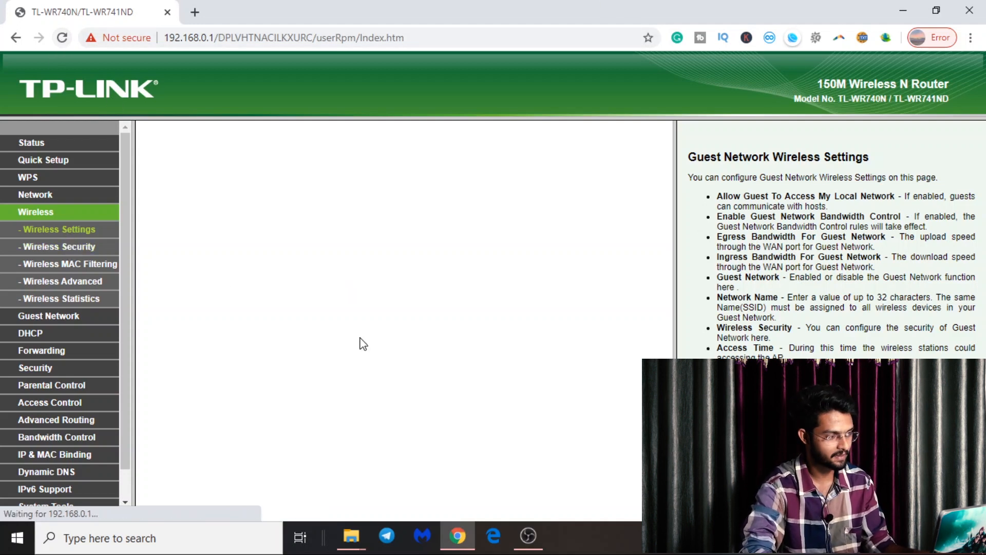
- Confirm Tp-link is in the Wi-Fi list, then reload the router Status page listing Eagletech and Tp-link
{"action": "left_click", "coordinate": [846, 538]}
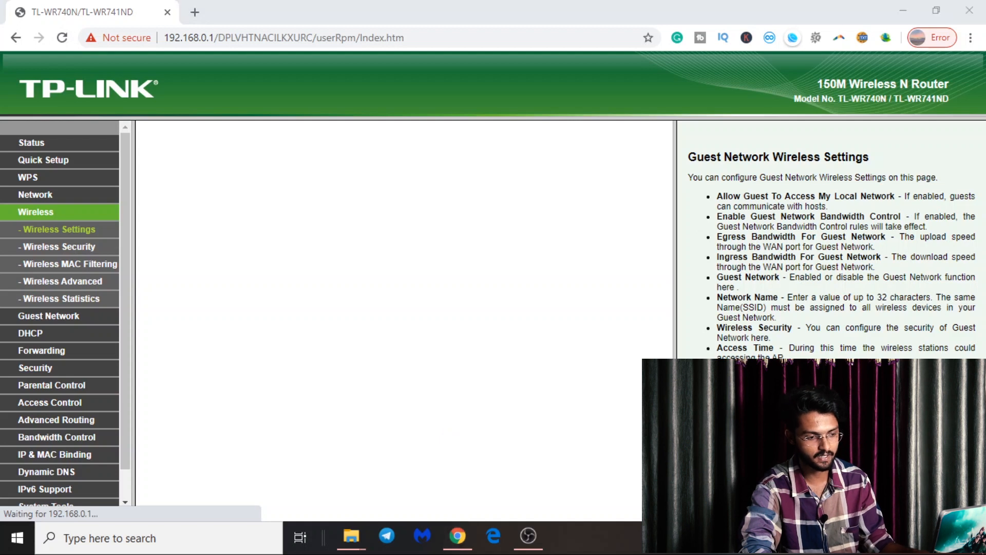
{"action": "left_click", "coordinate": [830, 199]}
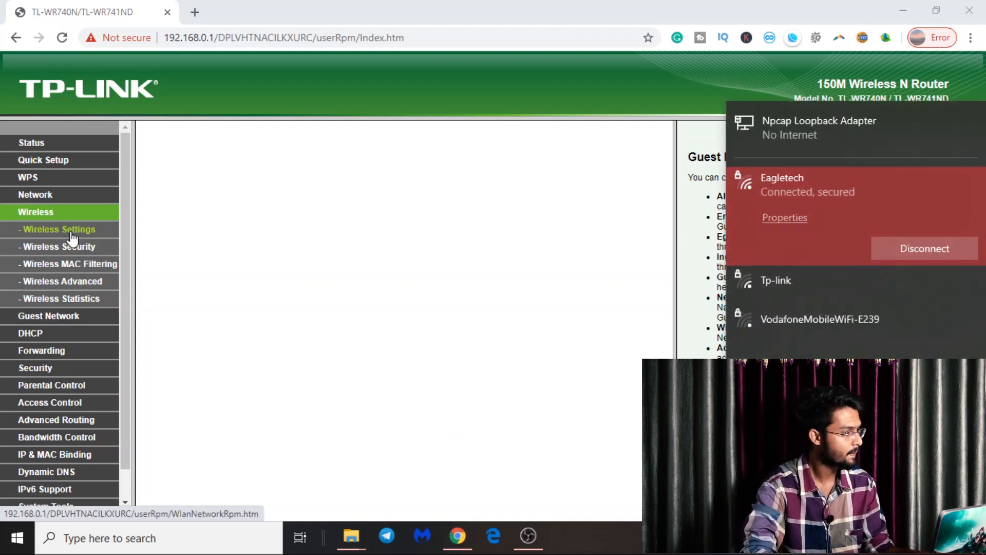
{"action": "left_click", "coordinate": [60, 41]}
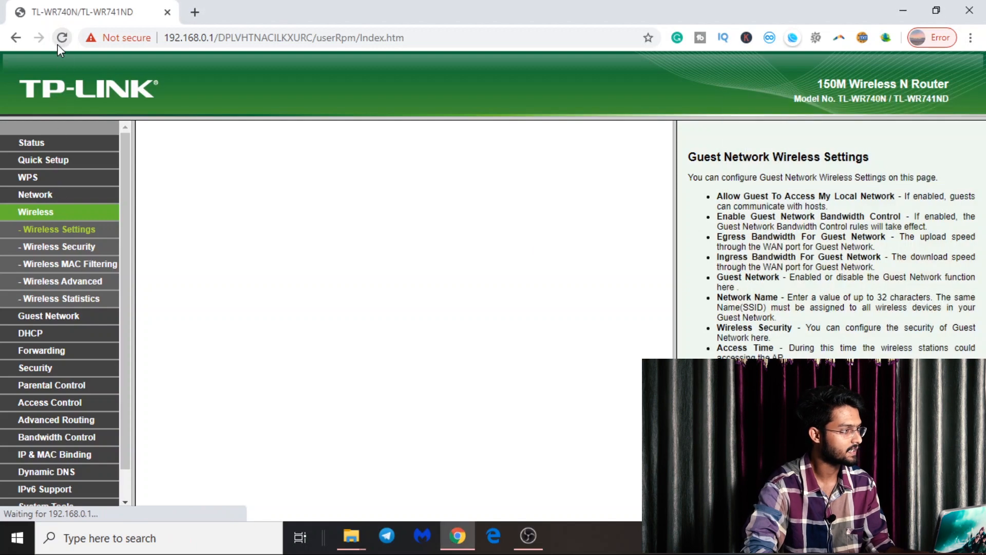
{"action": "left_click", "coordinate": [59, 40]}
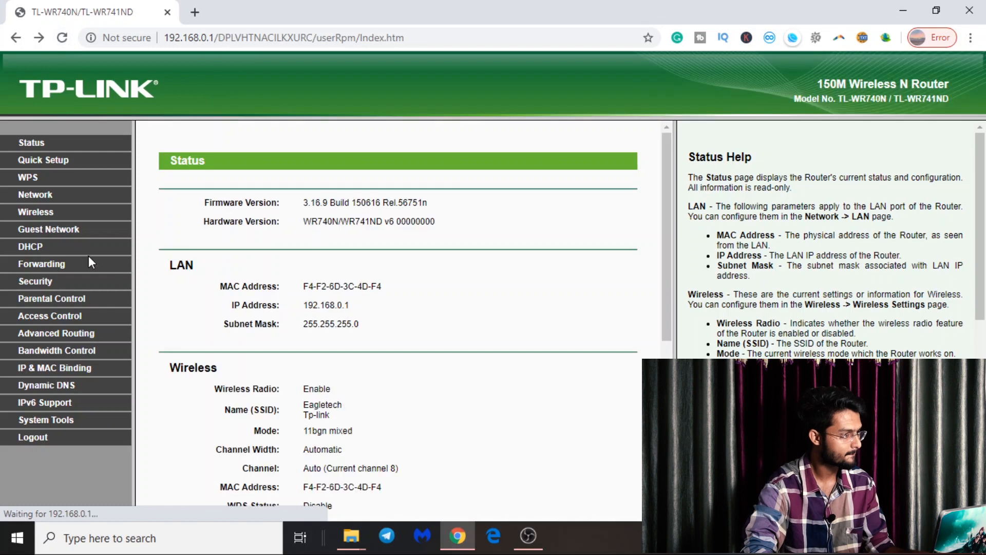
- Check the main network name and verify the guest network Tp-link is enabled
{"action": "left_click", "coordinate": [45, 222]}
{"action": "left_click", "coordinate": [349, 205]}
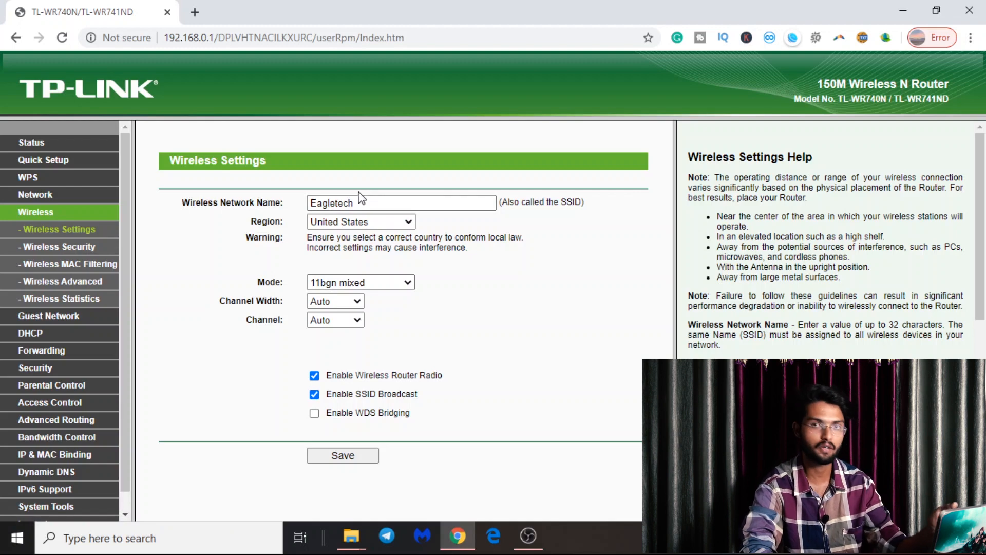
{"action": "left_click", "coordinate": [47, 320]}
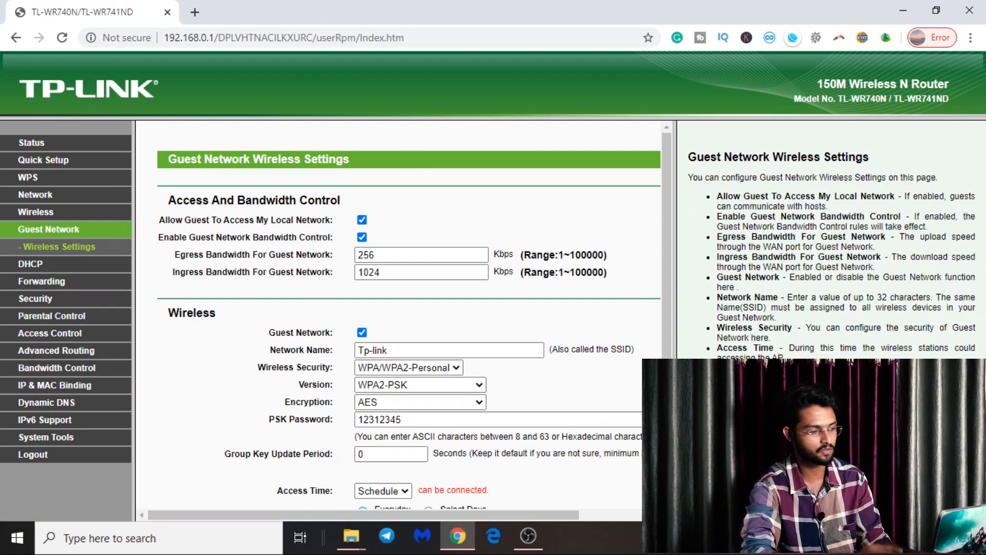
{"action": "scroll", "coordinate": [402, 318], "scroll_direction": "down", "scroll_amount": 2}
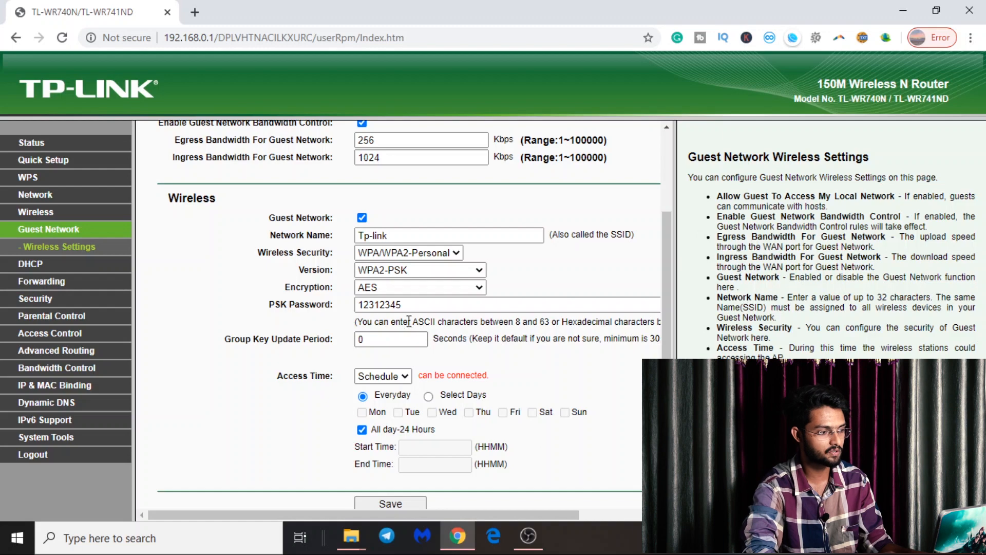
- Bring up the Eagletech network's Wireless Security page showing WPA2-PSK with AES
{"action": "left_click", "coordinate": [40, 211]}
{"action": "left_click", "coordinate": [60, 249]}
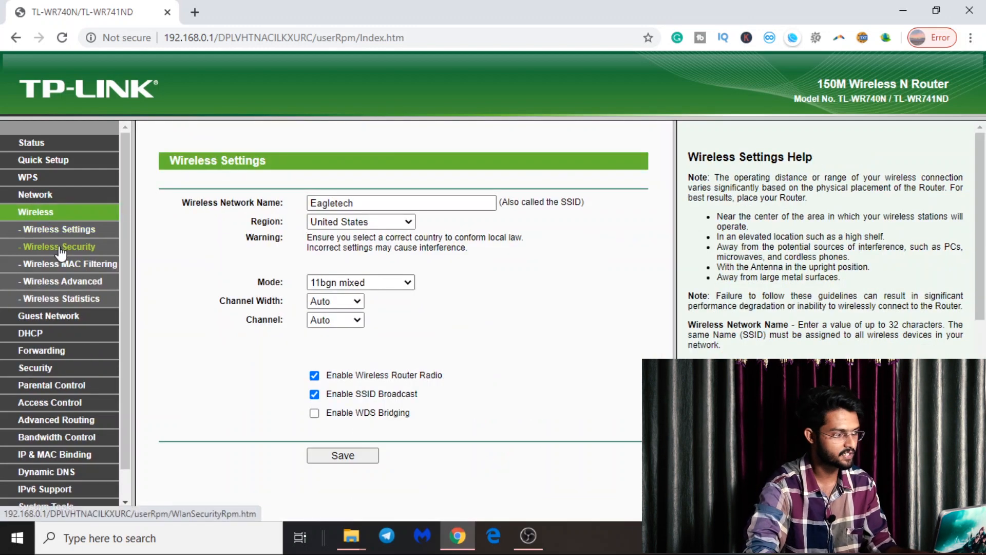
{"action": "scroll", "coordinate": [431, 386], "scroll_direction": "down", "scroll_amount": 1}
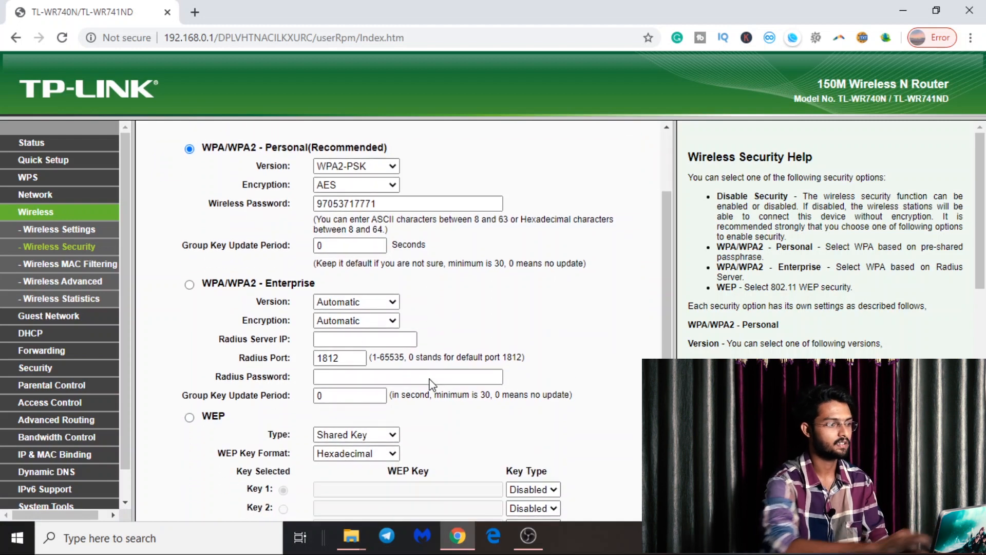